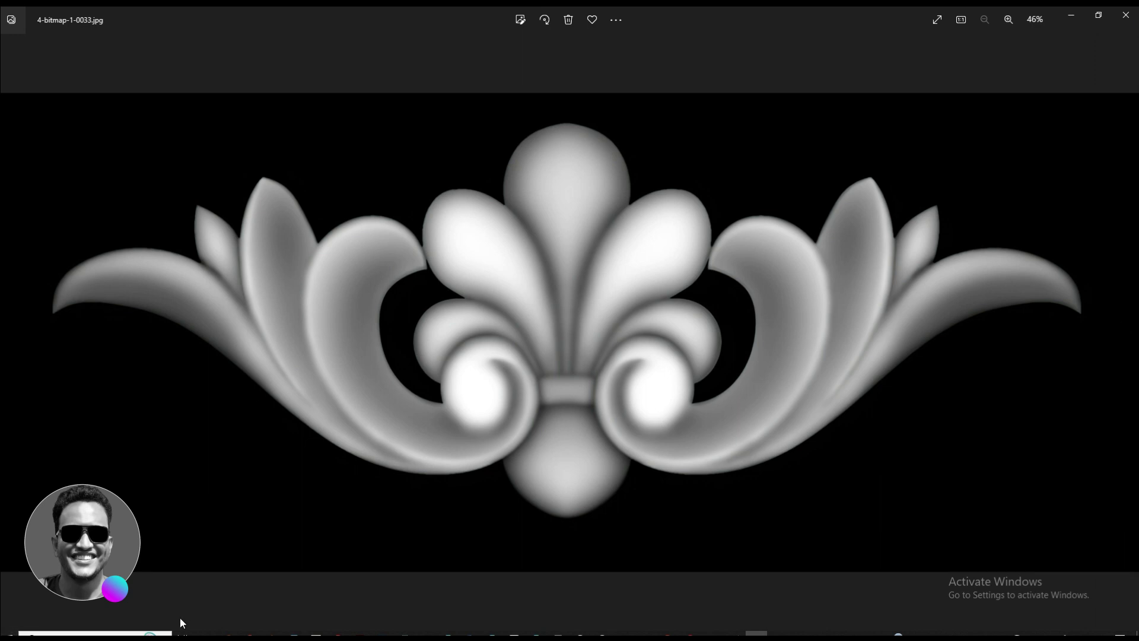
- Launch ArtCAM Premium 2018 from the taskbar, leaving the greyscale ornament image in Photos
click(316, 634)
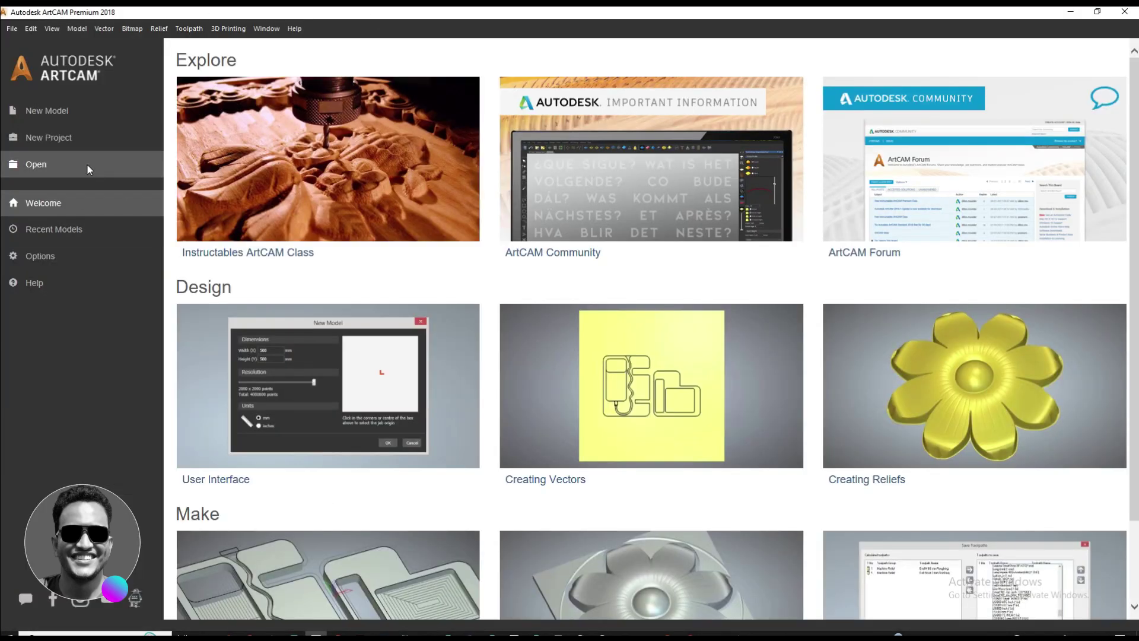
- Open the headboard relief file from Downloads > GS, browsing with large icons
click(87, 165)
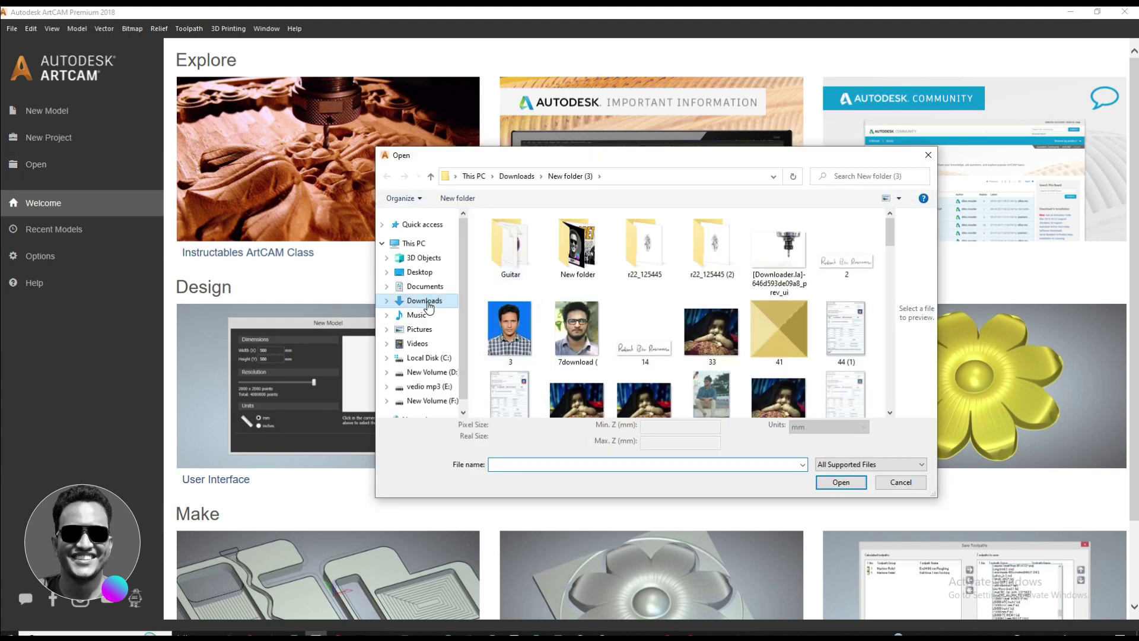
click(427, 304)
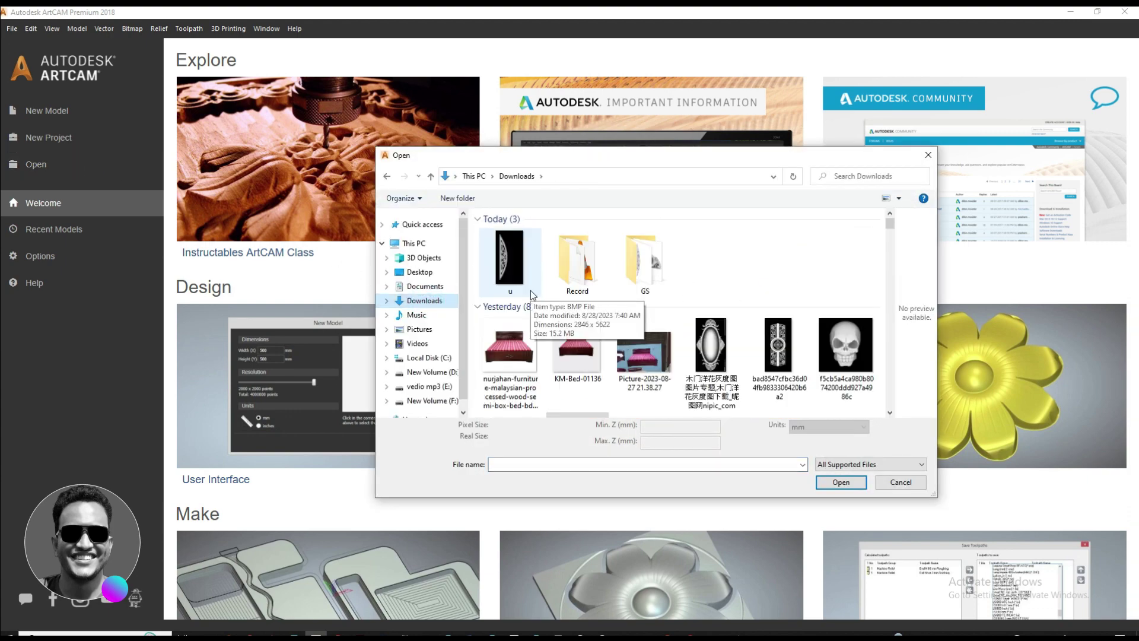
double_click(647, 260)
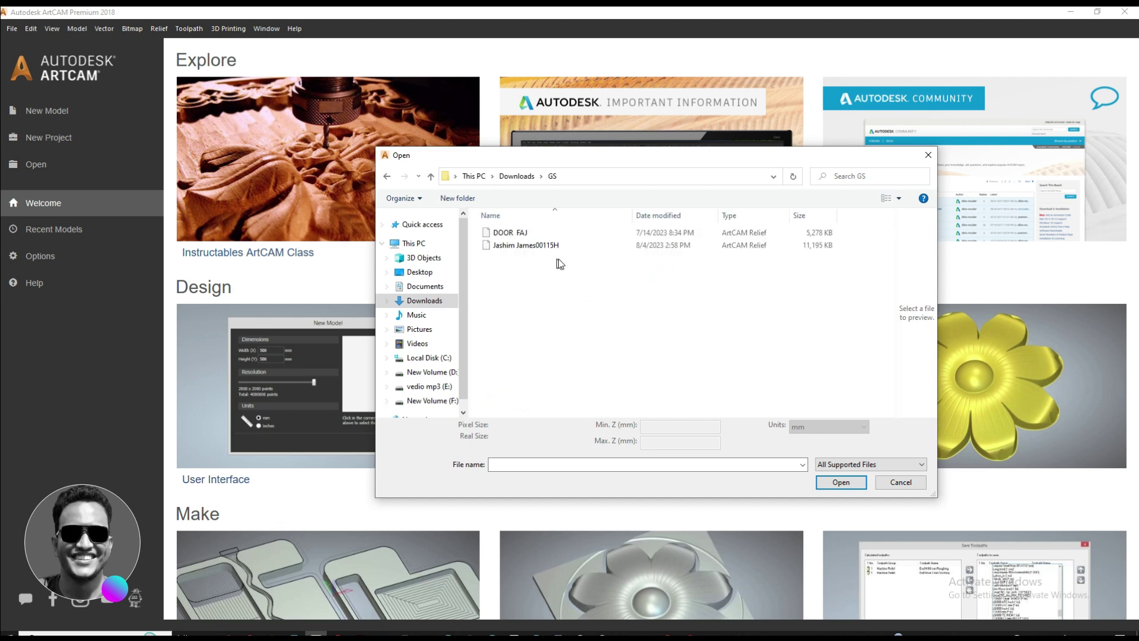
click(899, 198)
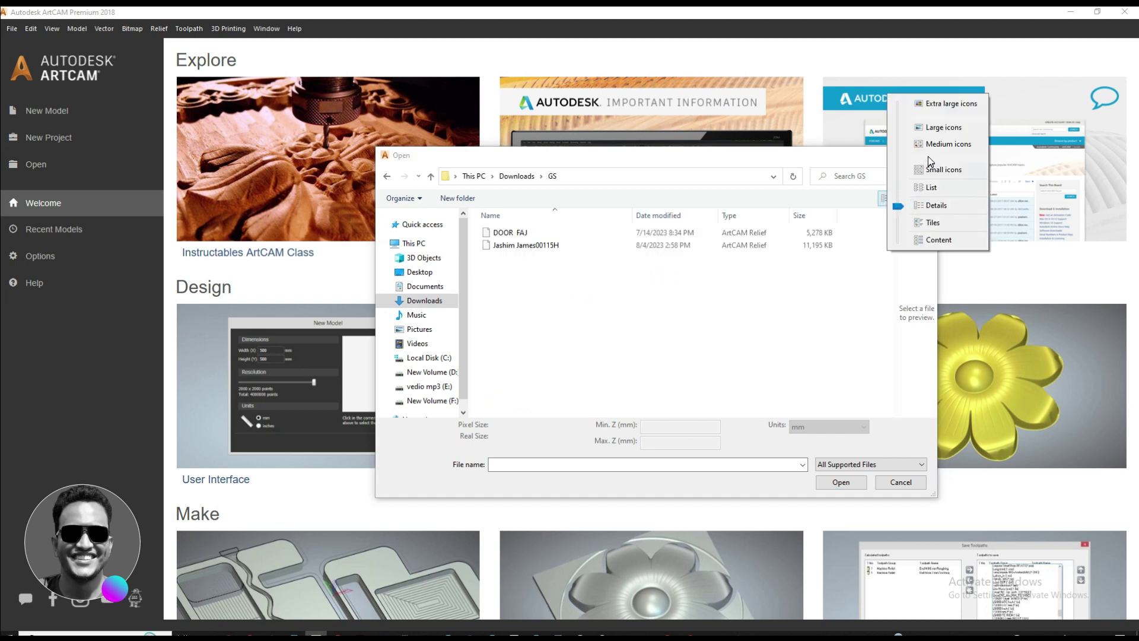
click(930, 129)
click(576, 255)
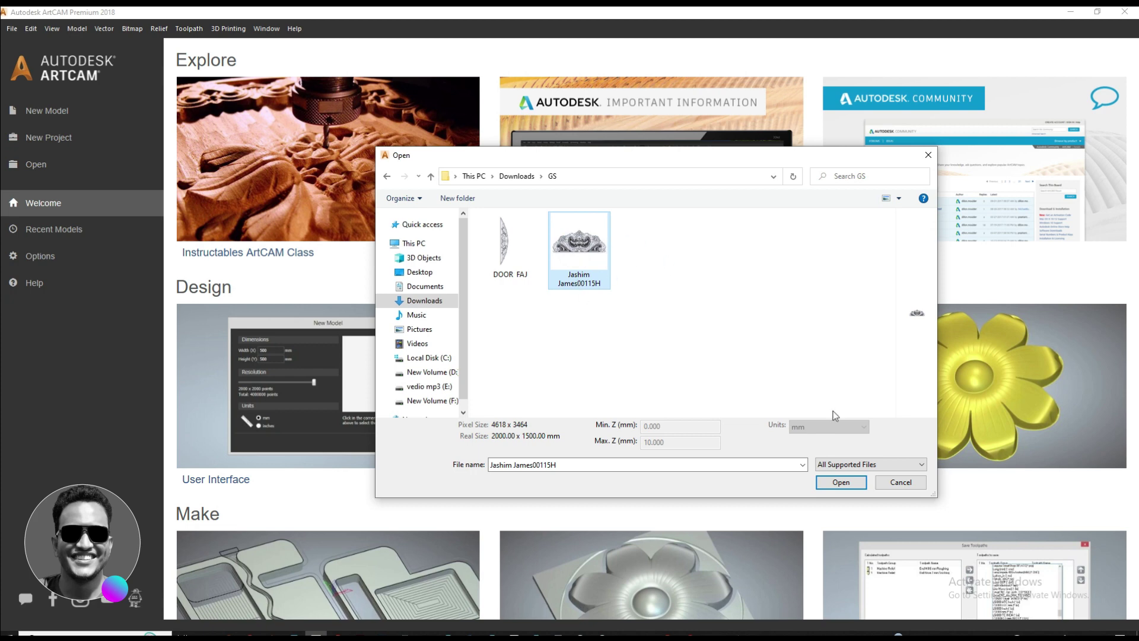
click(824, 480)
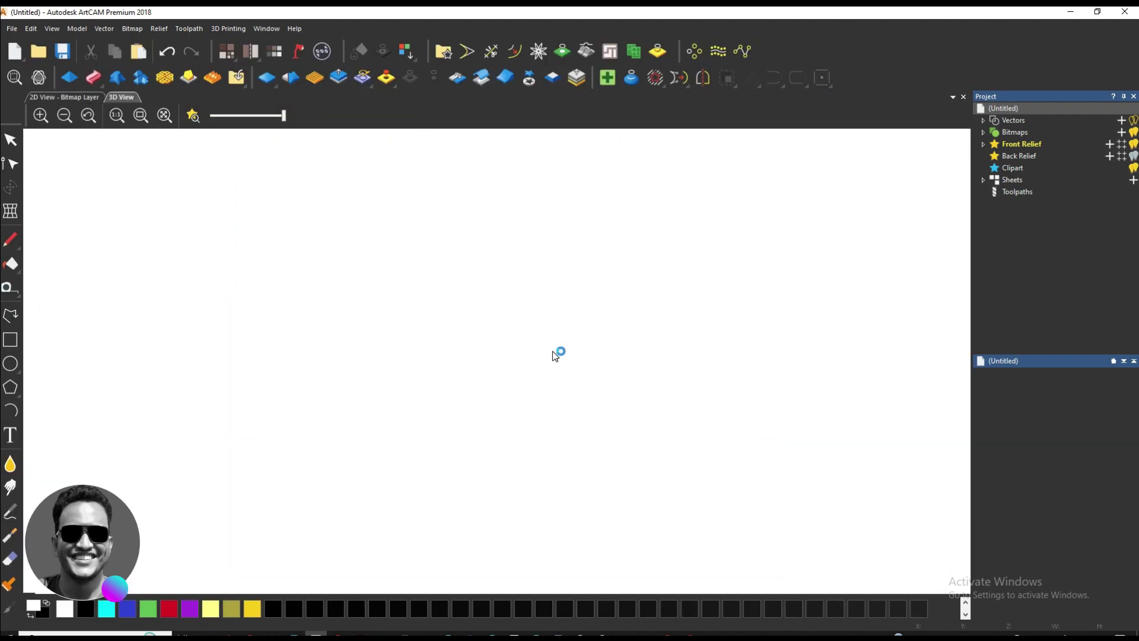
- Zoom and tilt the headboard relief in the 3D view, then show the Model menu
scroll(552, 353, up, 5)
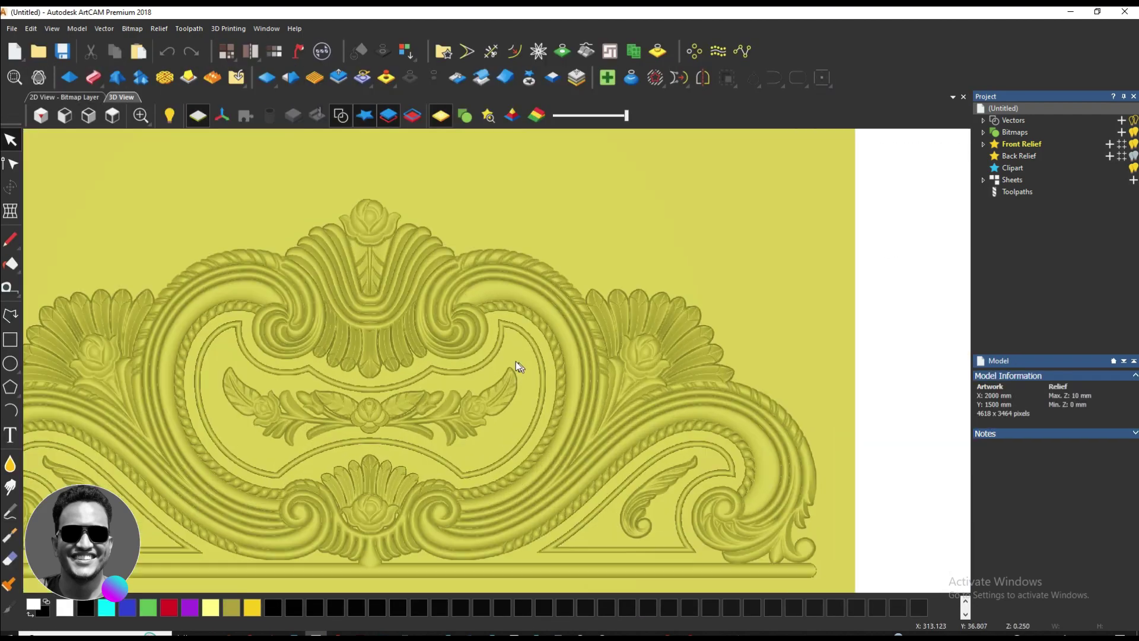
scroll(508, 358, up, 5)
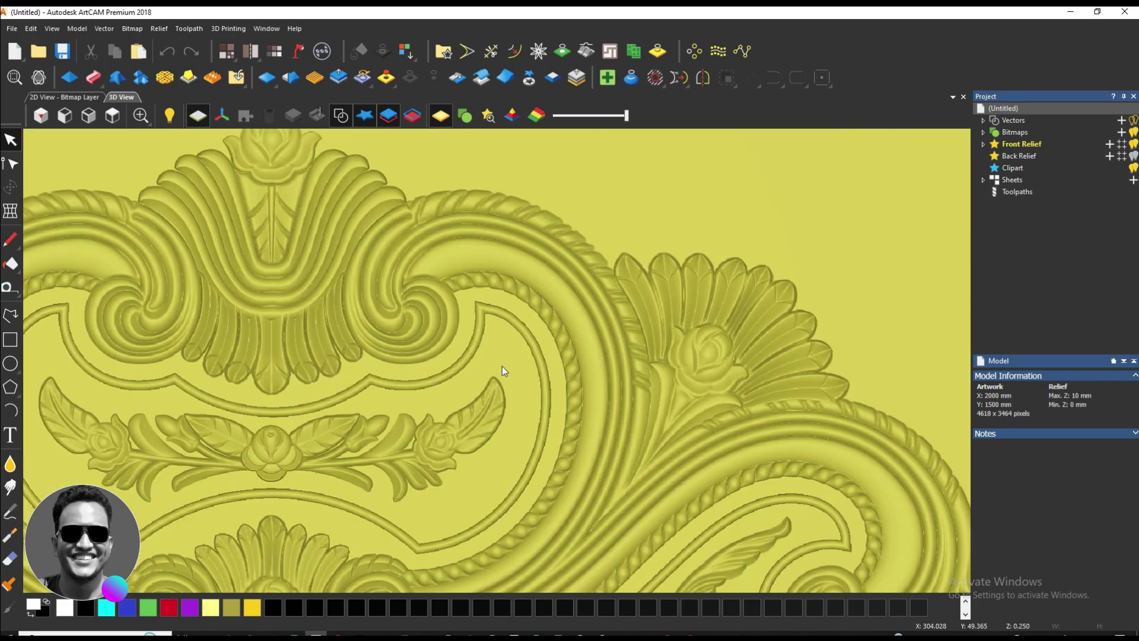
scroll(473, 254, down, 10)
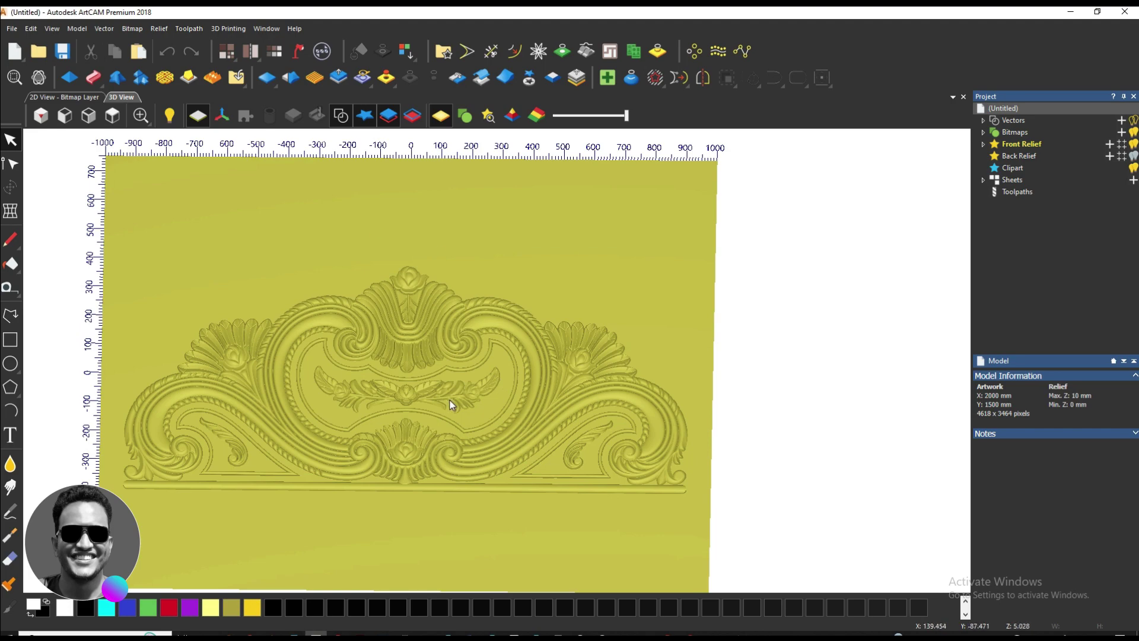
scroll(450, 400, up, 5)
drag(497, 377, 530, 386)
scroll(536, 390, down, 6)
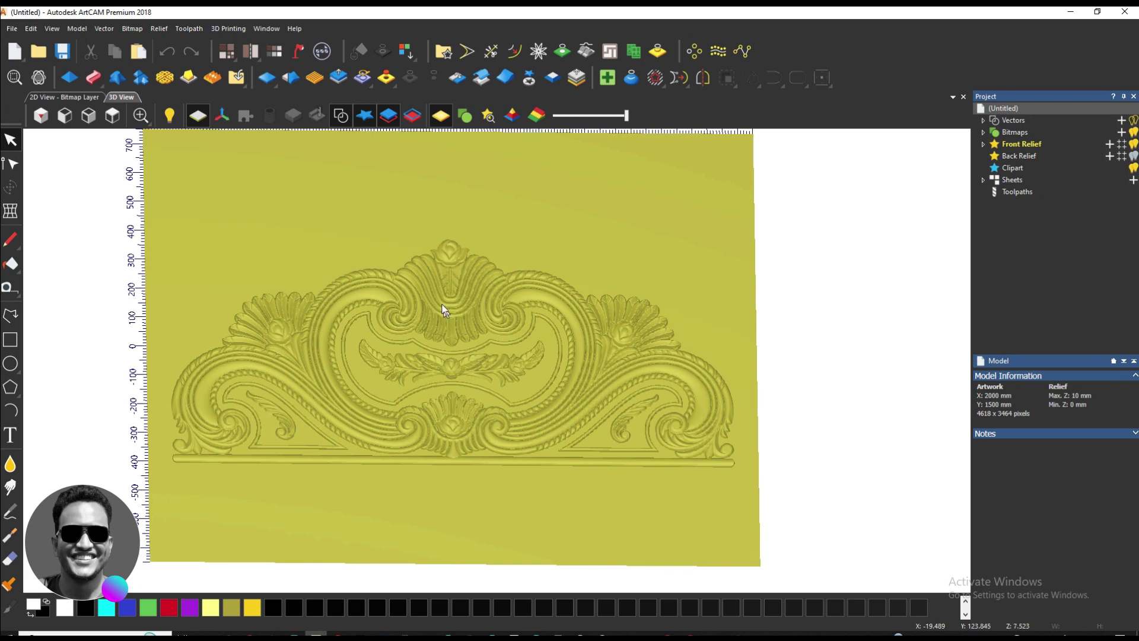
click(84, 33)
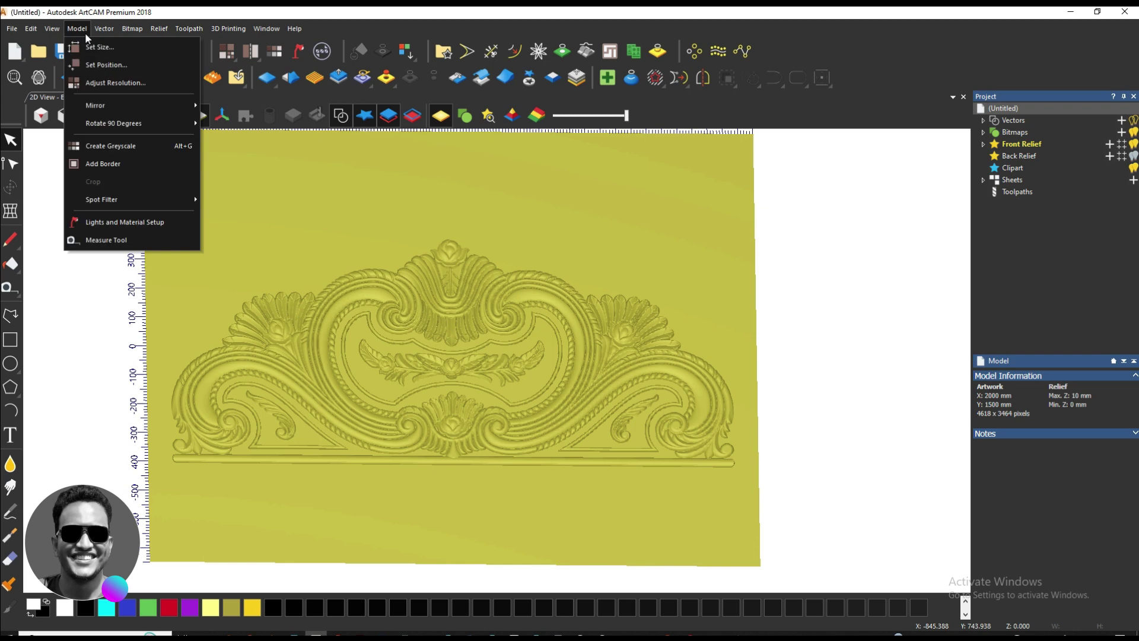
- Create a greyscale from the relief, view it in 2D Greyscale, and select the Front Relief layer
click(170, 148)
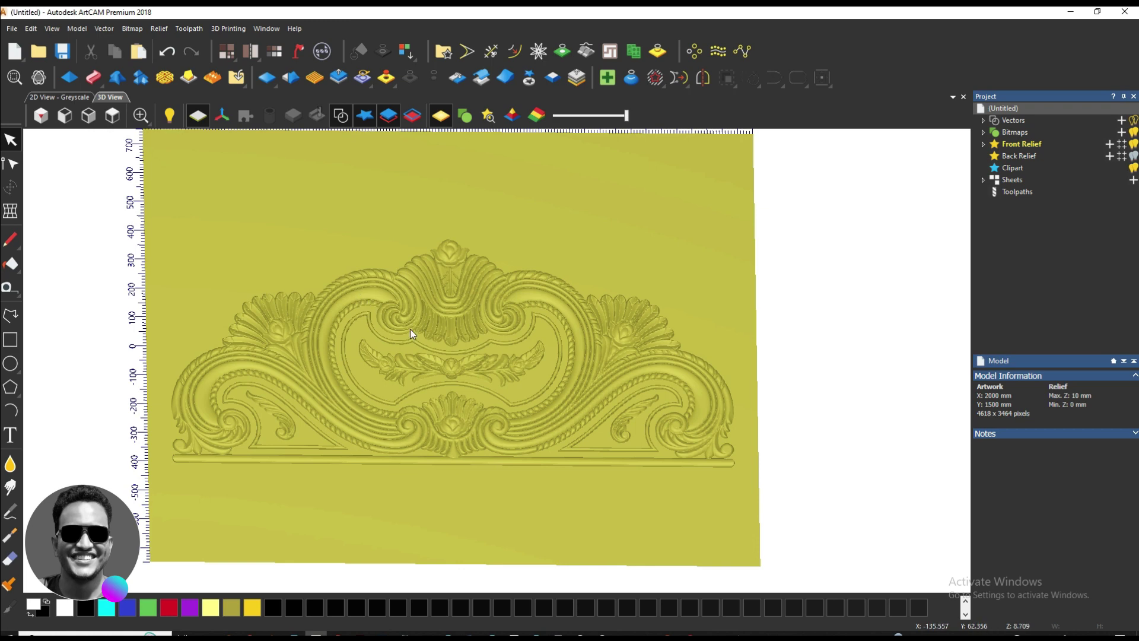
click(60, 97)
scroll(525, 403, up, 4)
scroll(472, 400, down, 7)
scroll(515, 289, up, 4)
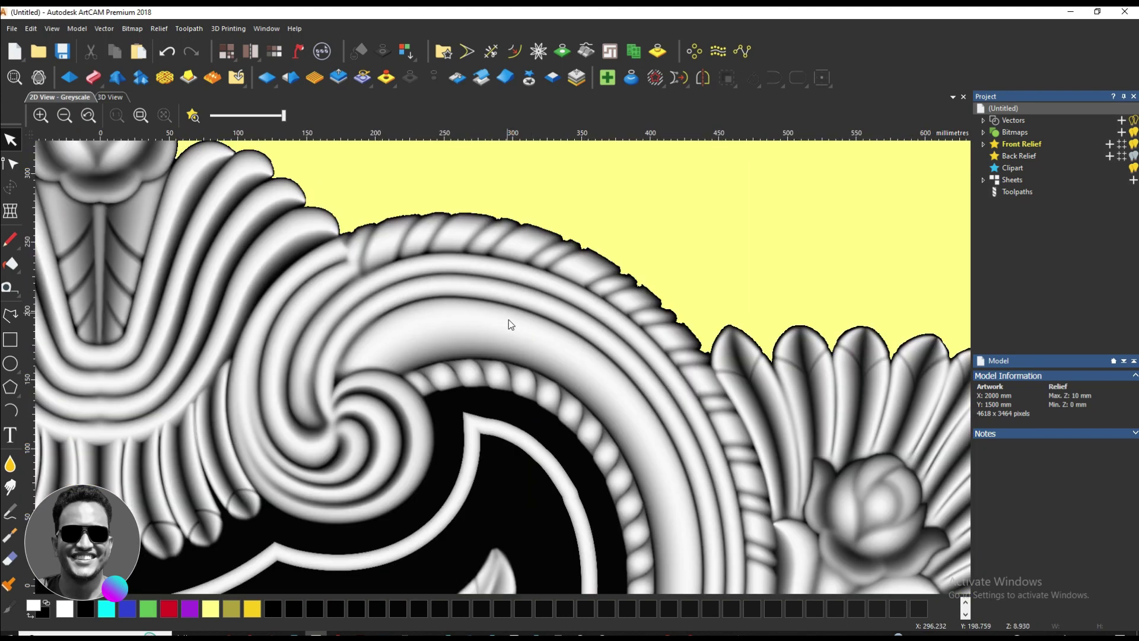
scroll(511, 333, down, 2)
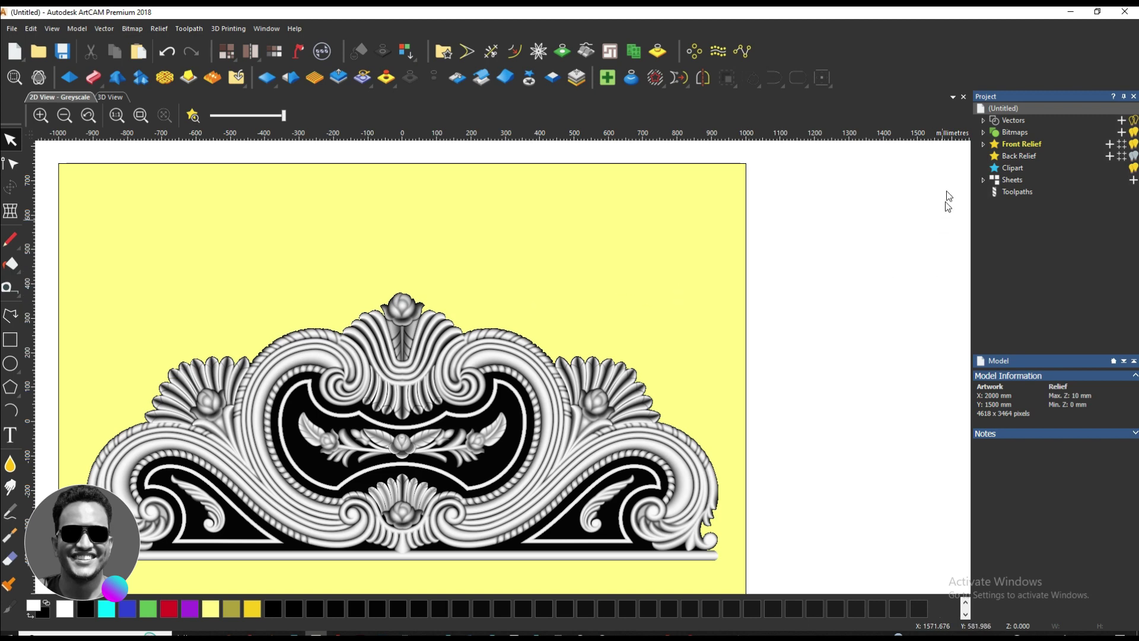
click(983, 144)
click(1036, 156)
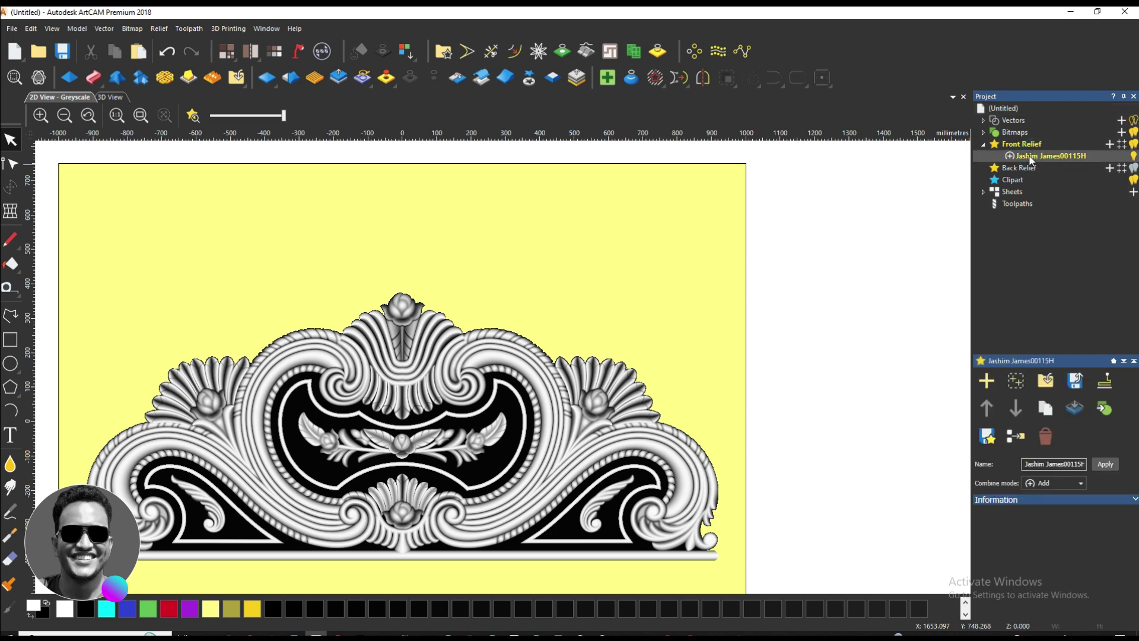
- Export the relief layer as bitmap G2.bmp into the Downloads GS folder
click(1071, 388)
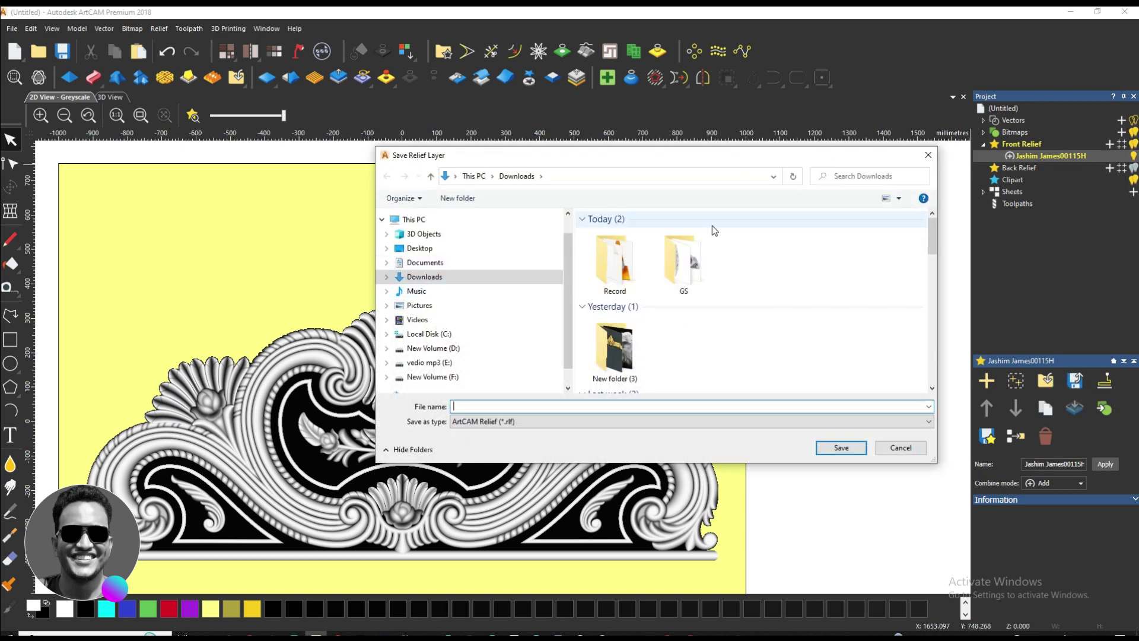
click(684, 275)
double_click(685, 276)
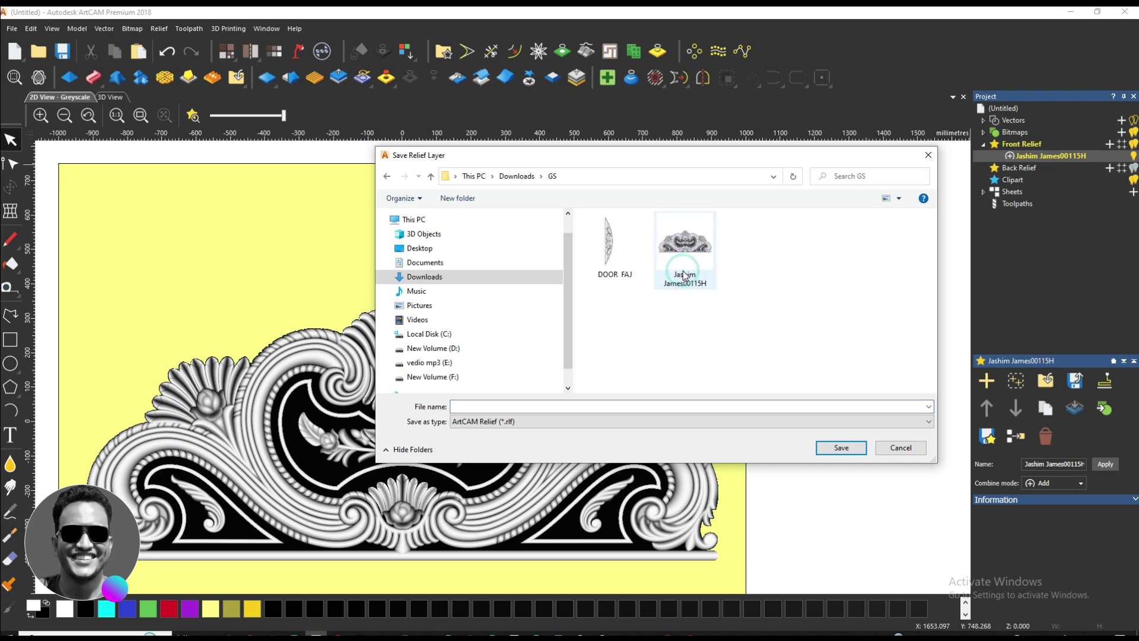
click(527, 407)
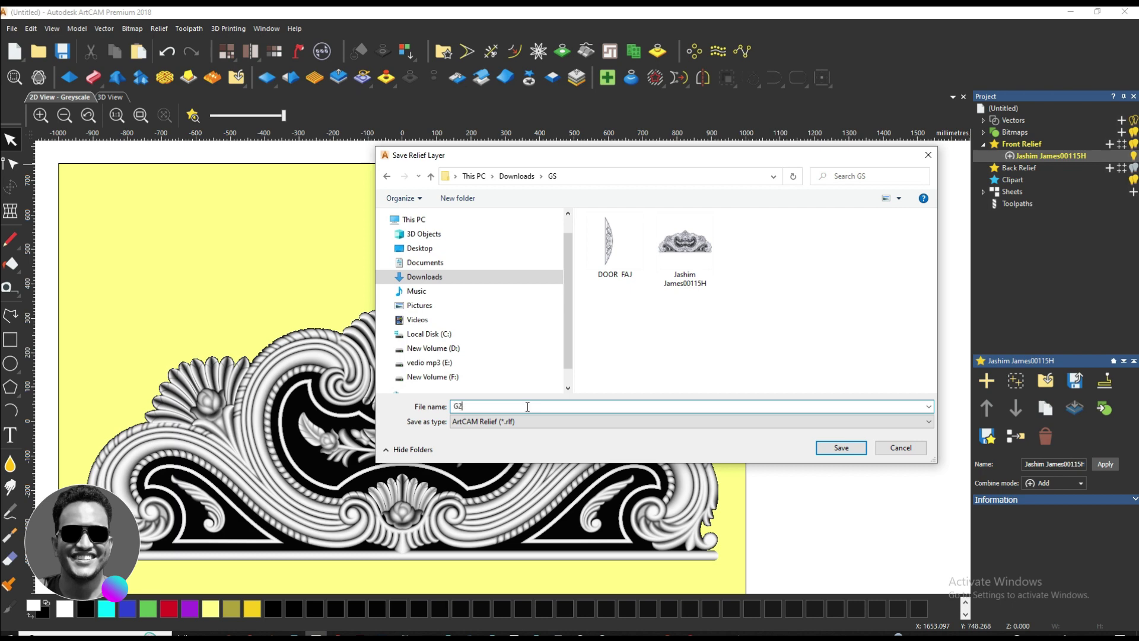
click(530, 422)
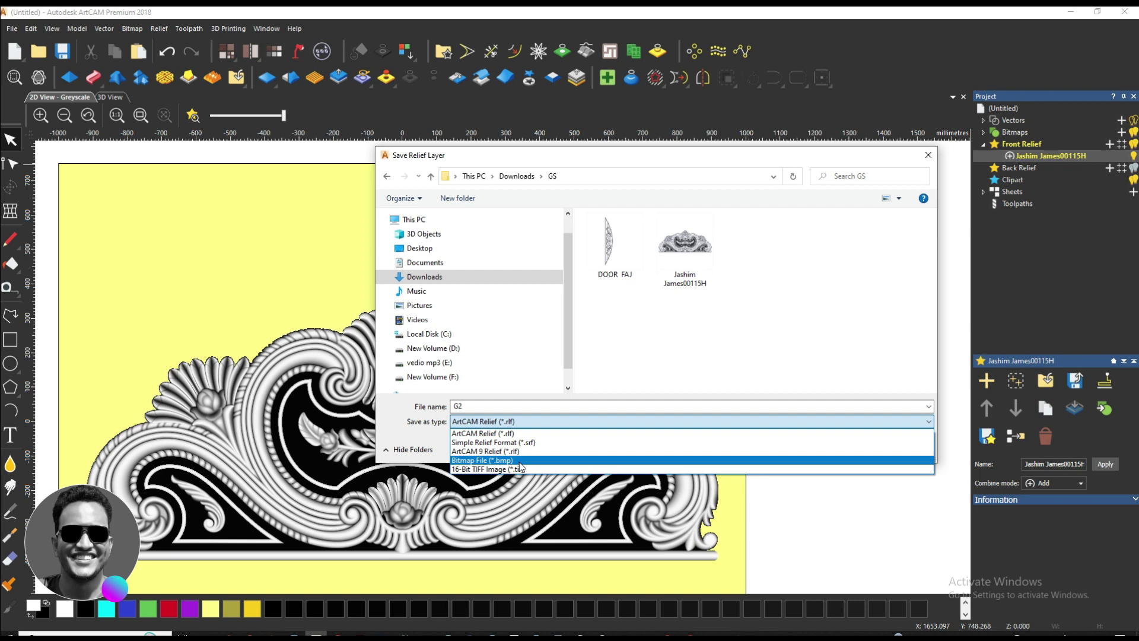
click(499, 460)
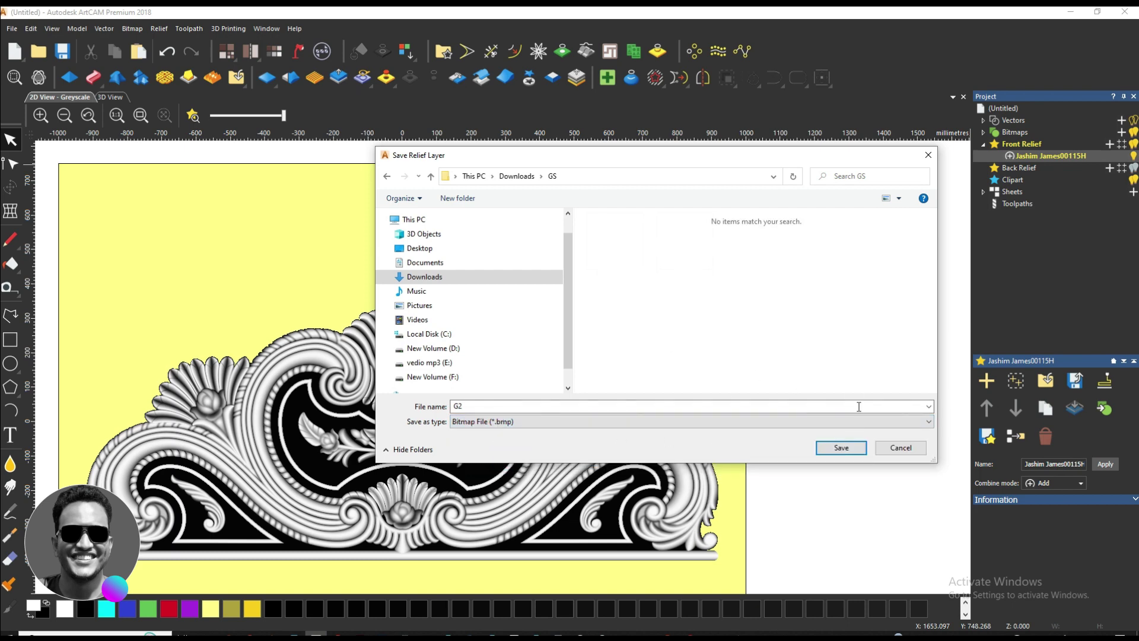
click(842, 450)
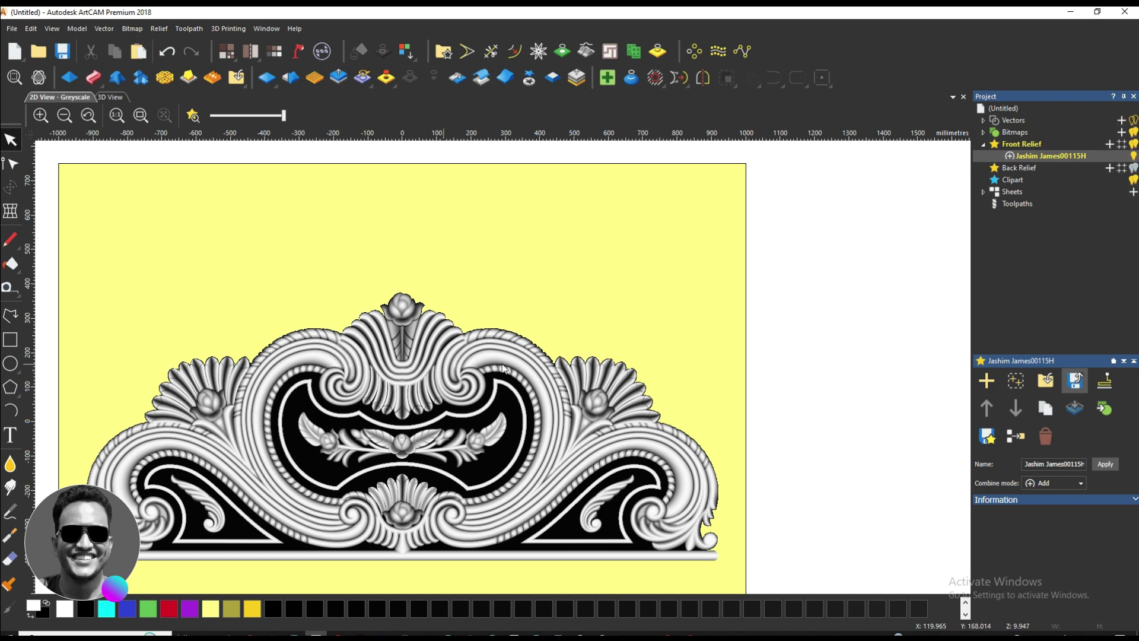
- Find G2 in File Explorer's GS folder and open it for viewing
click(205, 633)
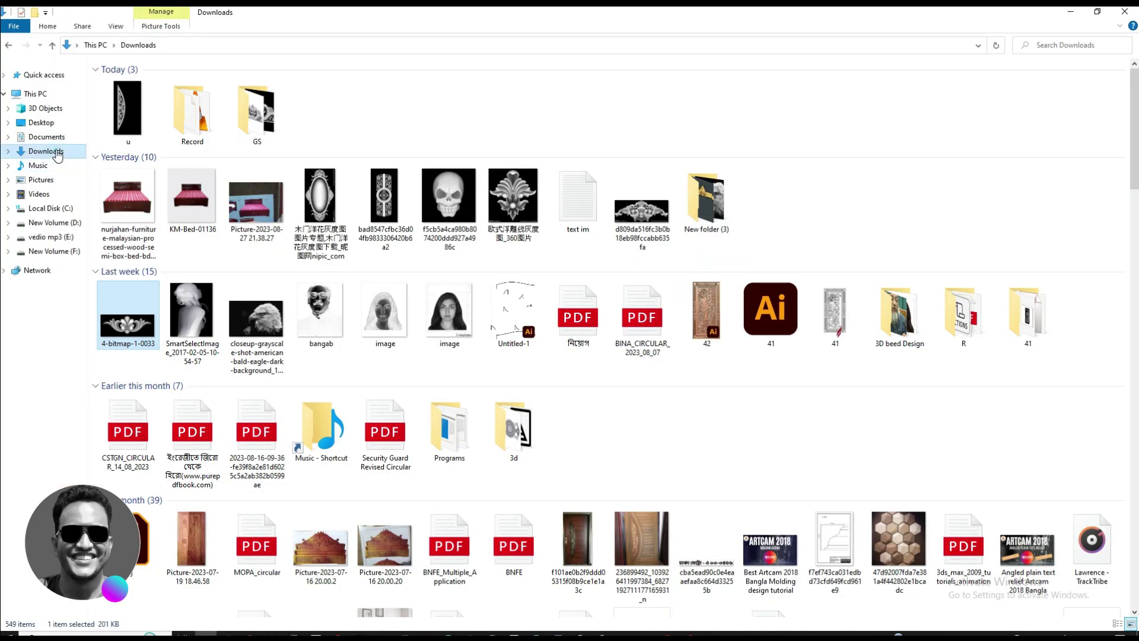
double_click(202, 124)
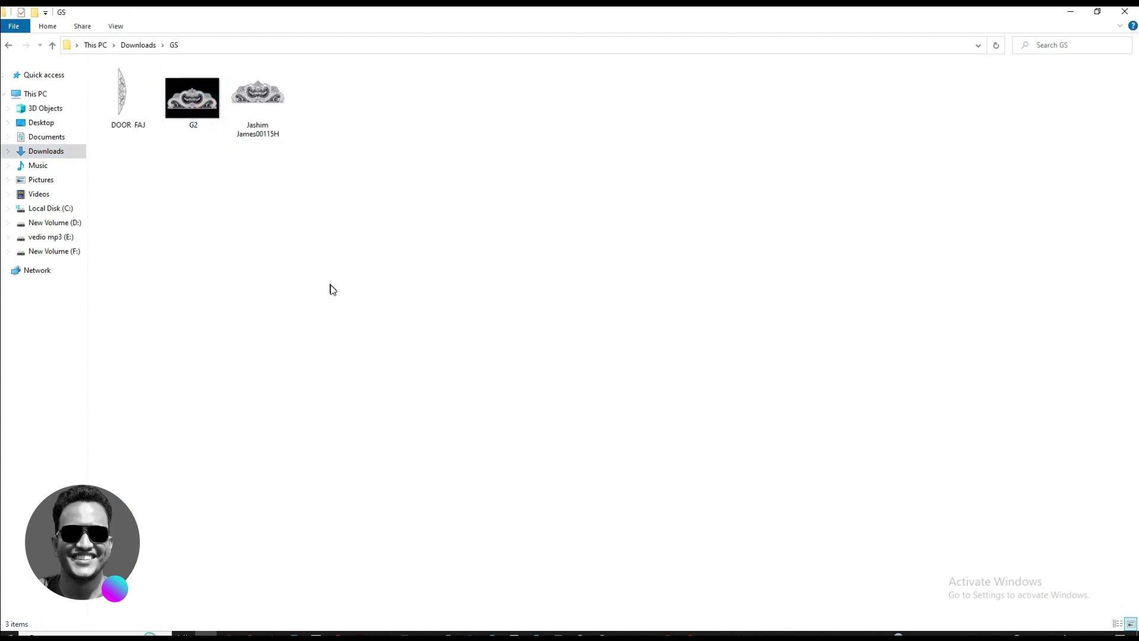
double_click(189, 114)
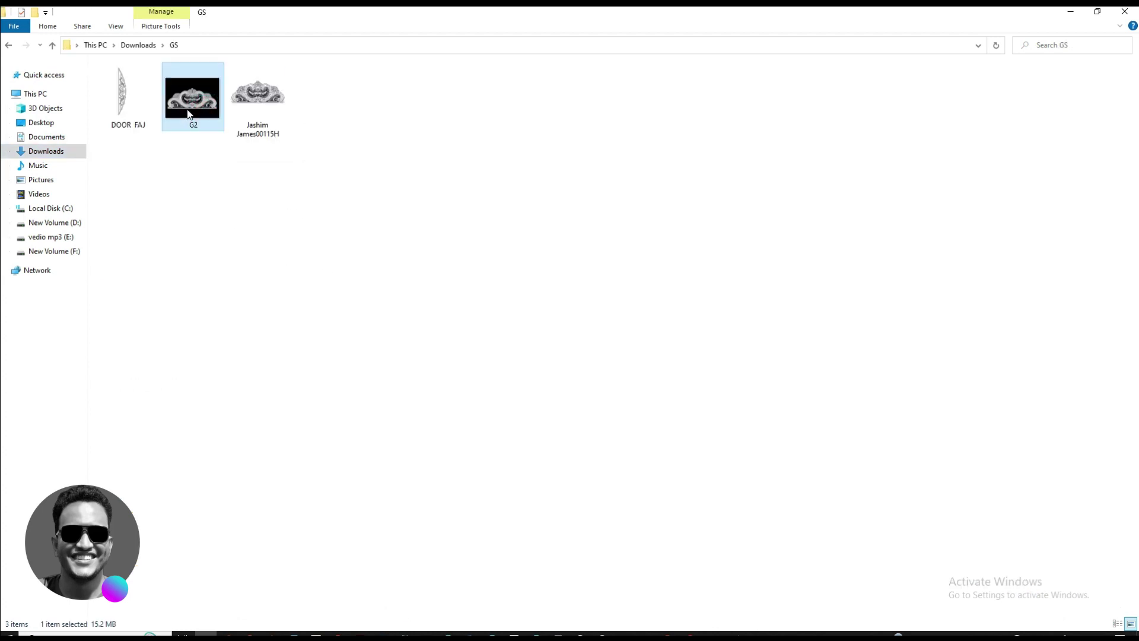
- Zoom in and out on G2.bmp in Photos to check the carving detail, then close it
scroll(596, 332, up, 8)
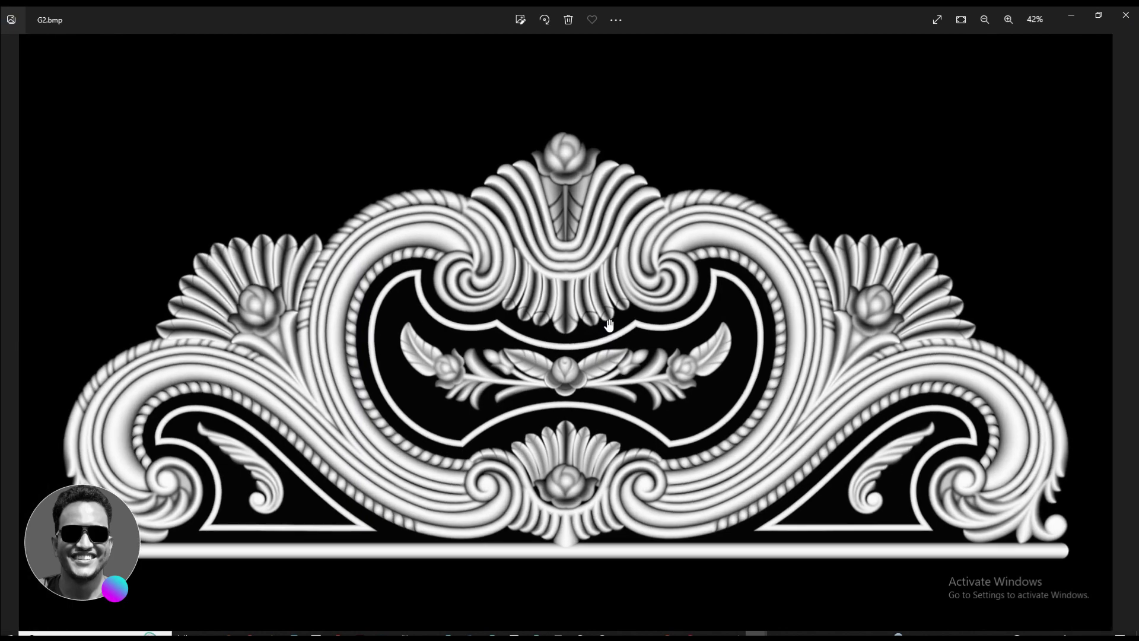
scroll(583, 293, down, 8)
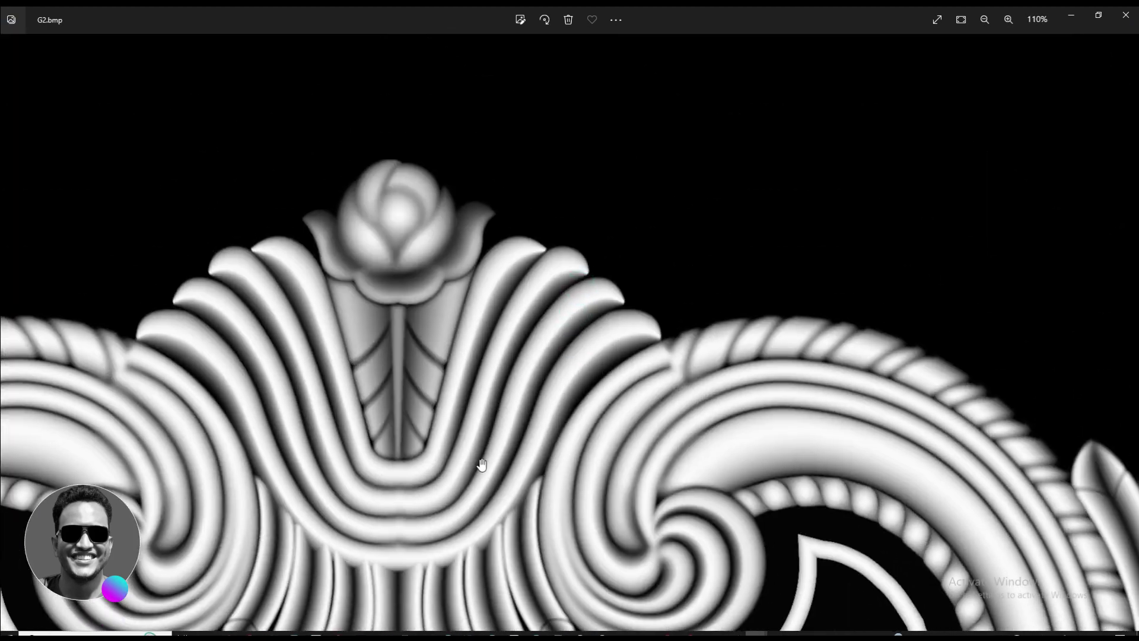
scroll(610, 420, up, 6)
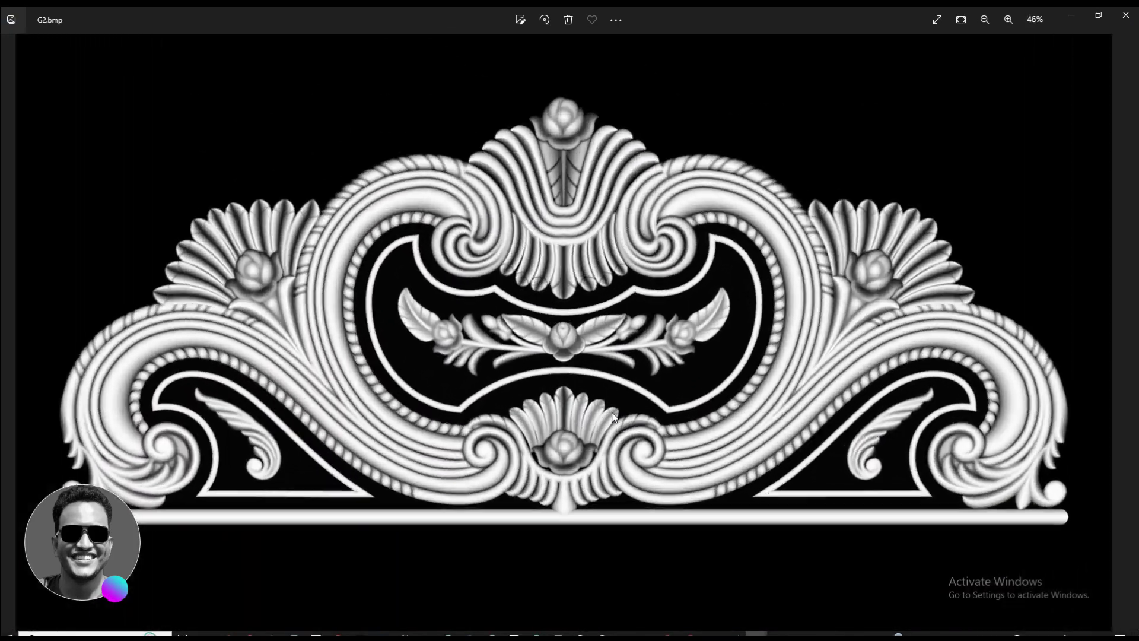
scroll(574, 374, down, 3)
scroll(575, 374, down, 3)
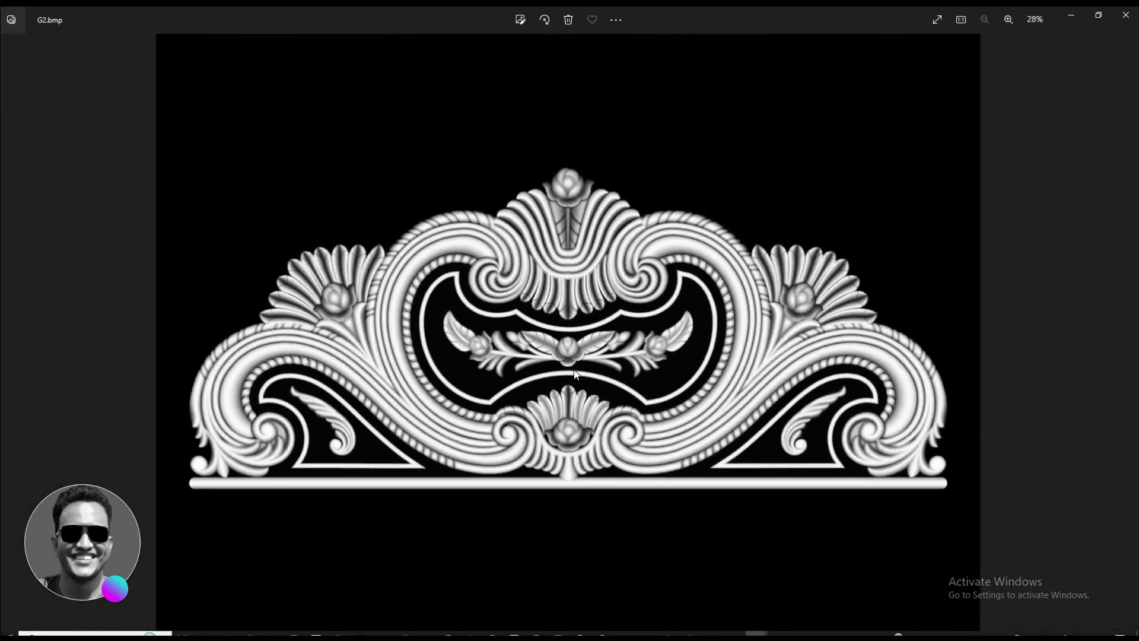
scroll(345, 302, up, 5)
scroll(270, 328, down, 5)
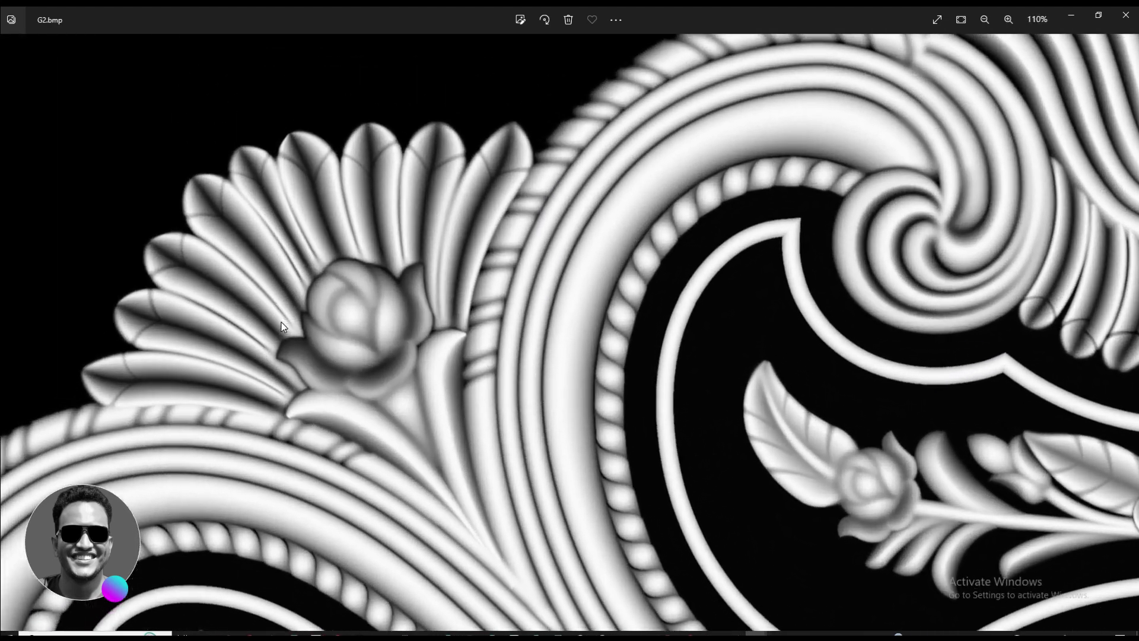
scroll(773, 238, up, 8)
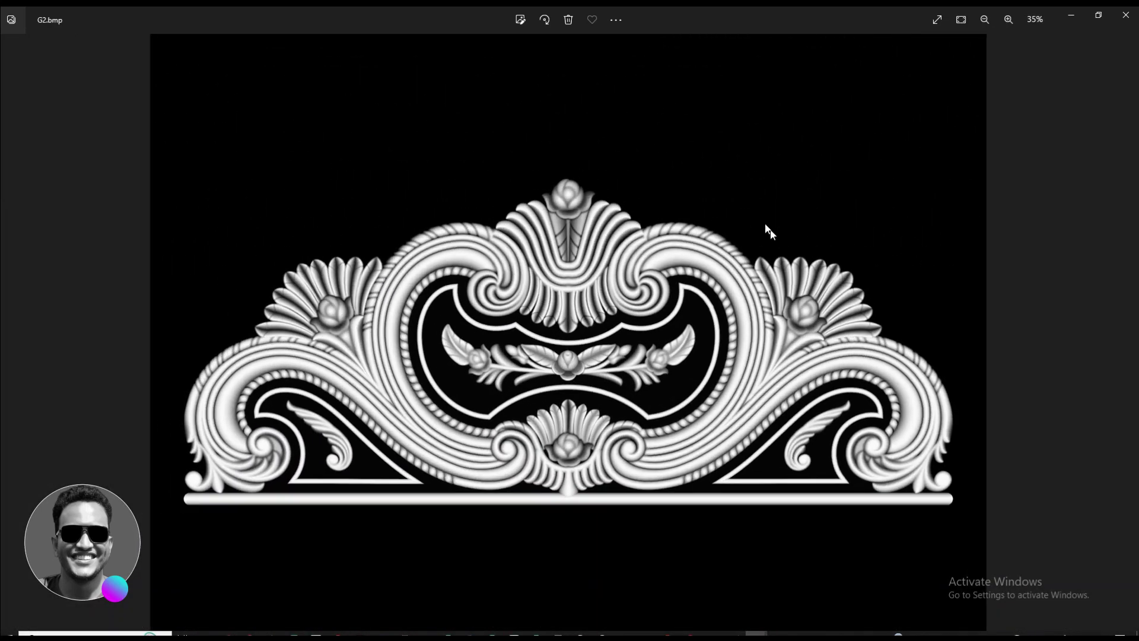
scroll(409, 294, down, 6)
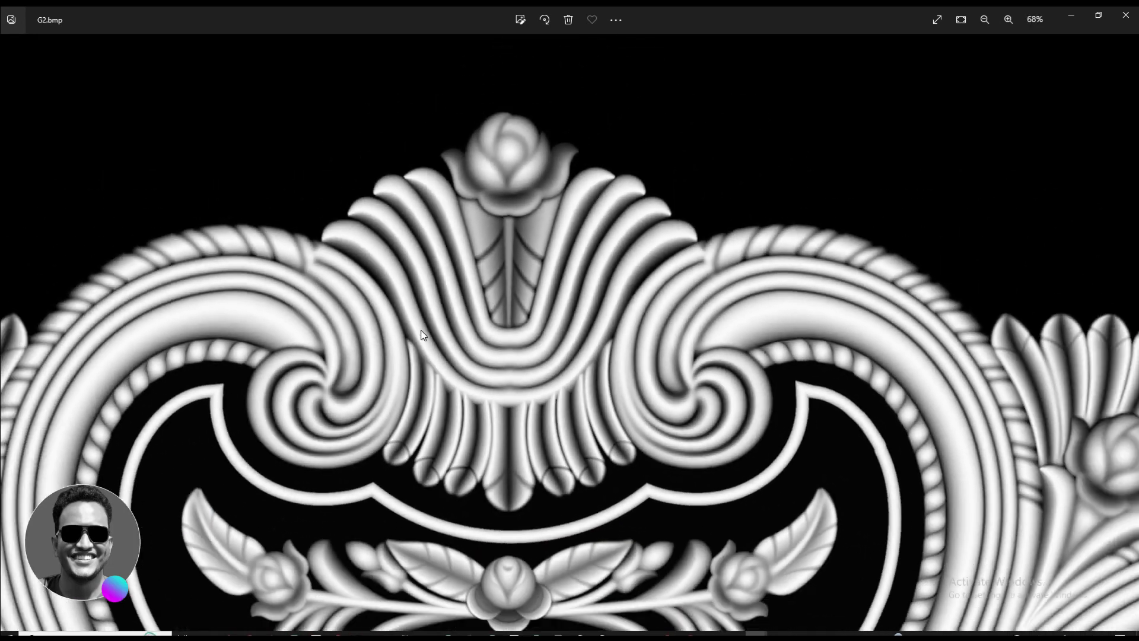
scroll(713, 321, up, 2)
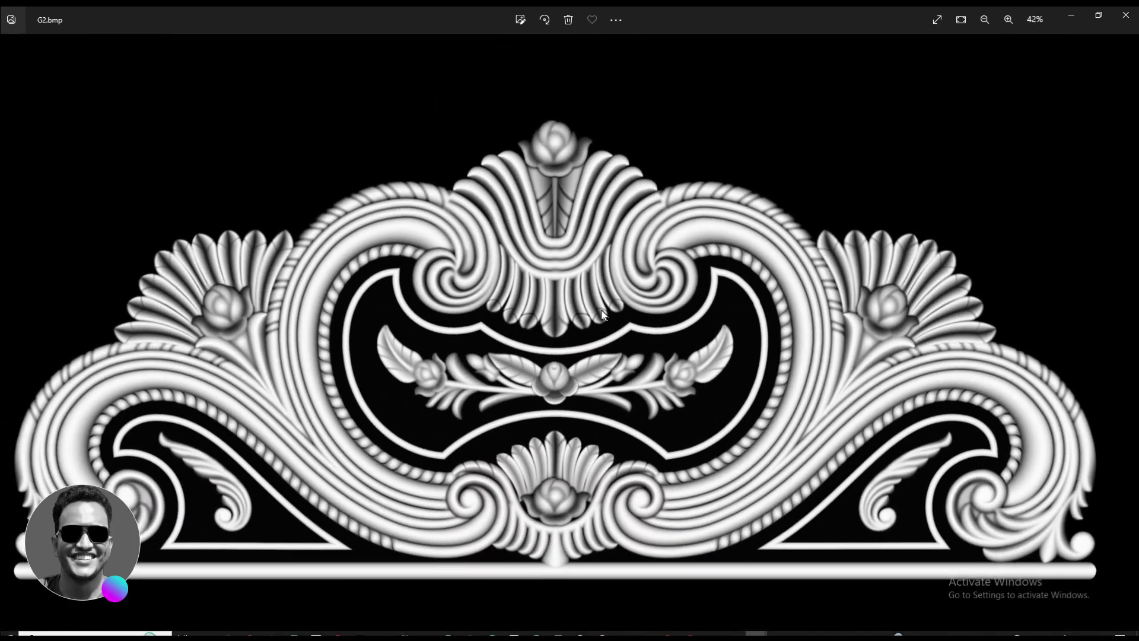
scroll(601, 314, down, 4)
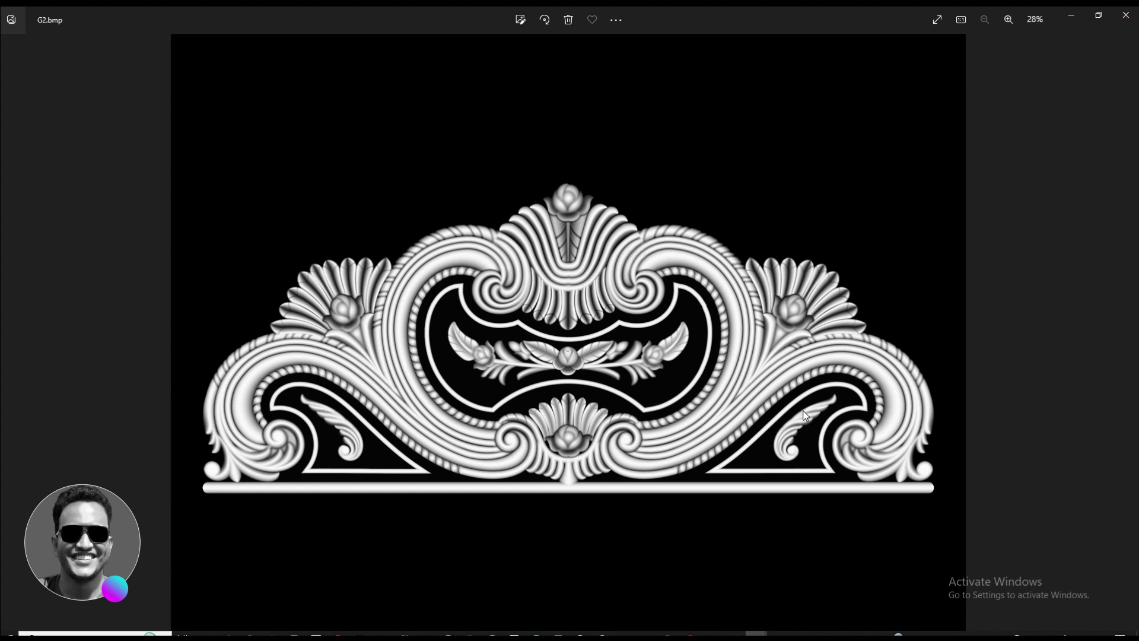
click(1126, 15)
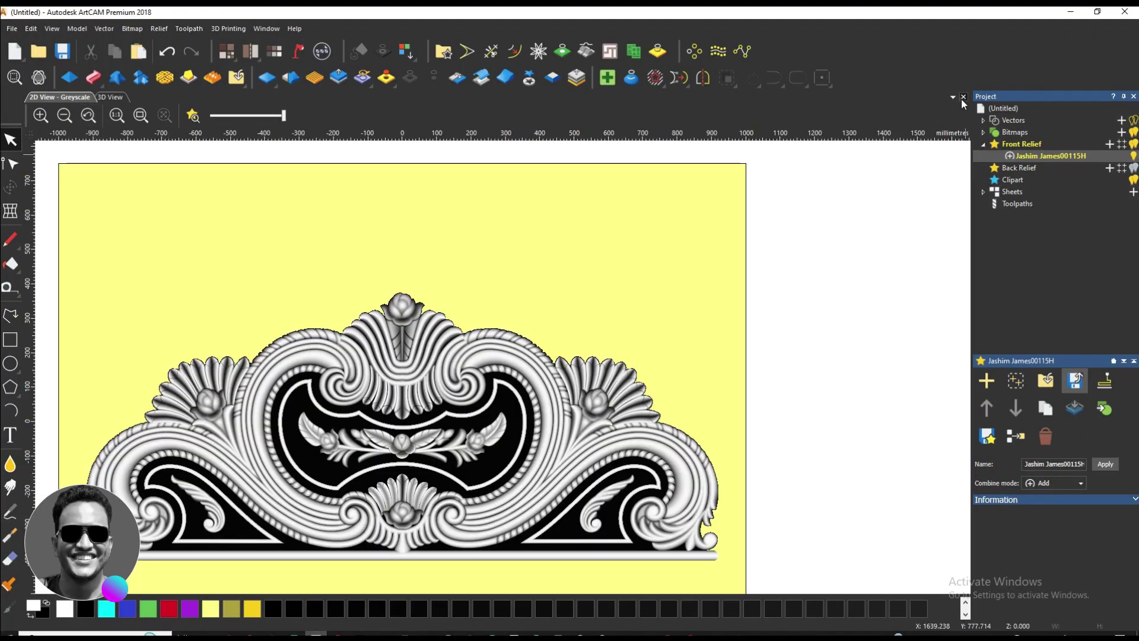
- Close the relief model without saving and select G2 from the GS folder to open
click(964, 97)
click(573, 347)
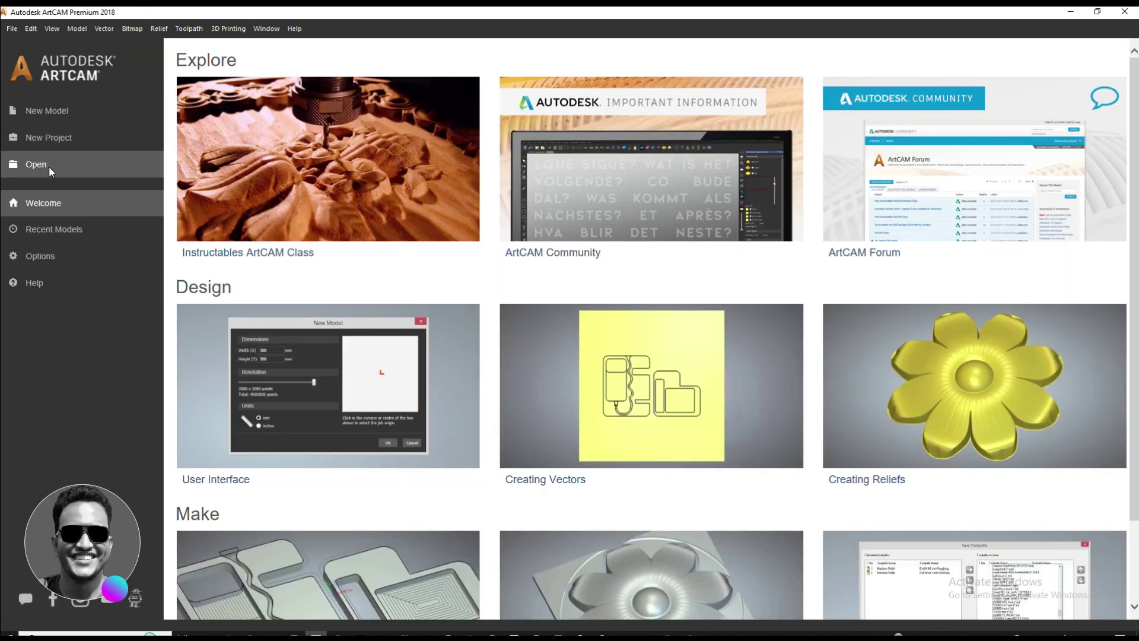
click(49, 166)
click(580, 274)
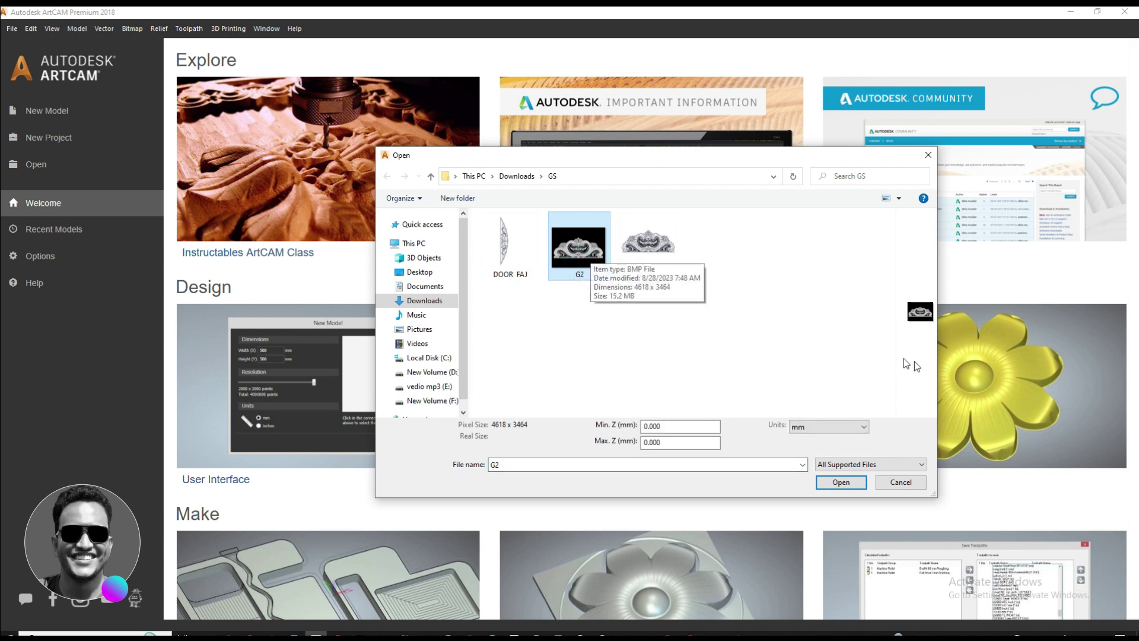
- Open G2.bmp as a new 4618 × 3464 mm model and select its Height In Z value
click(841, 482)
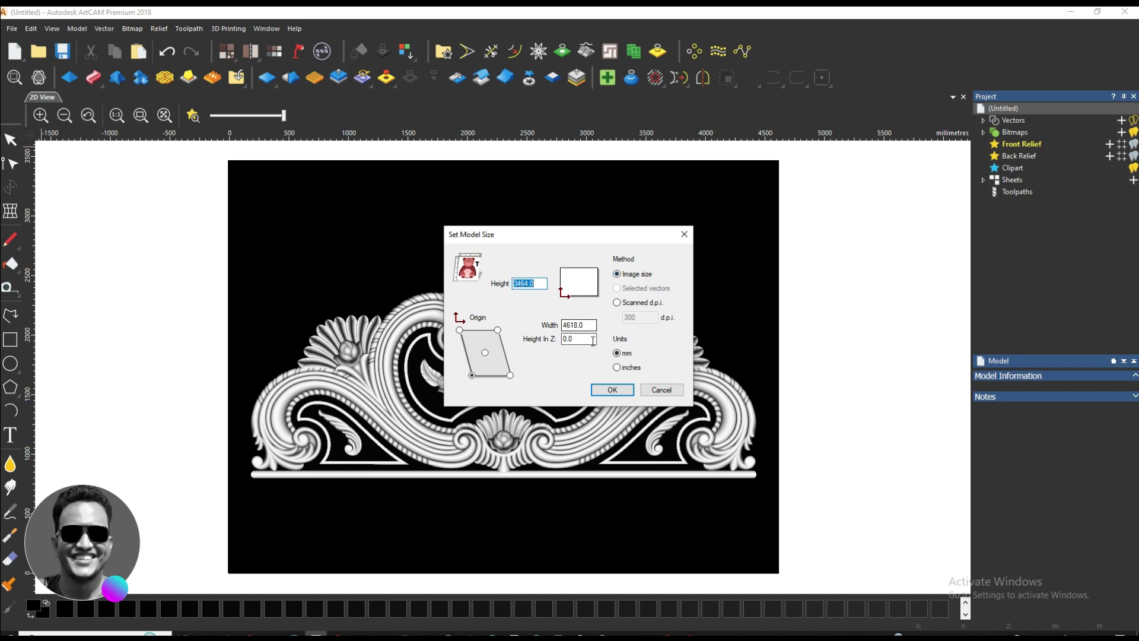
double_click(575, 340)
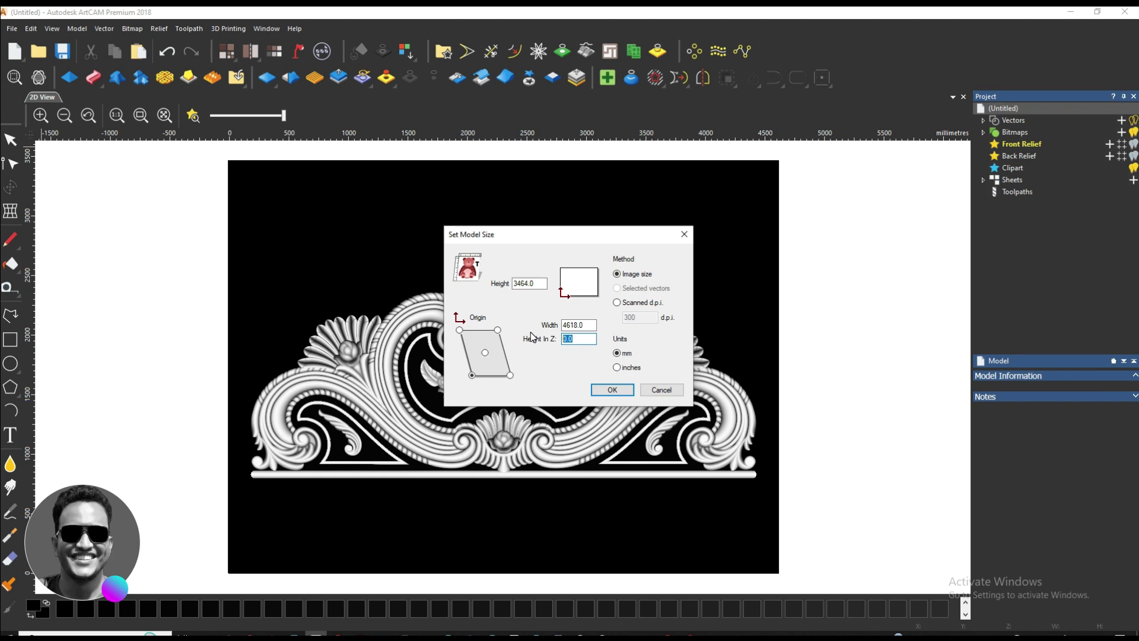